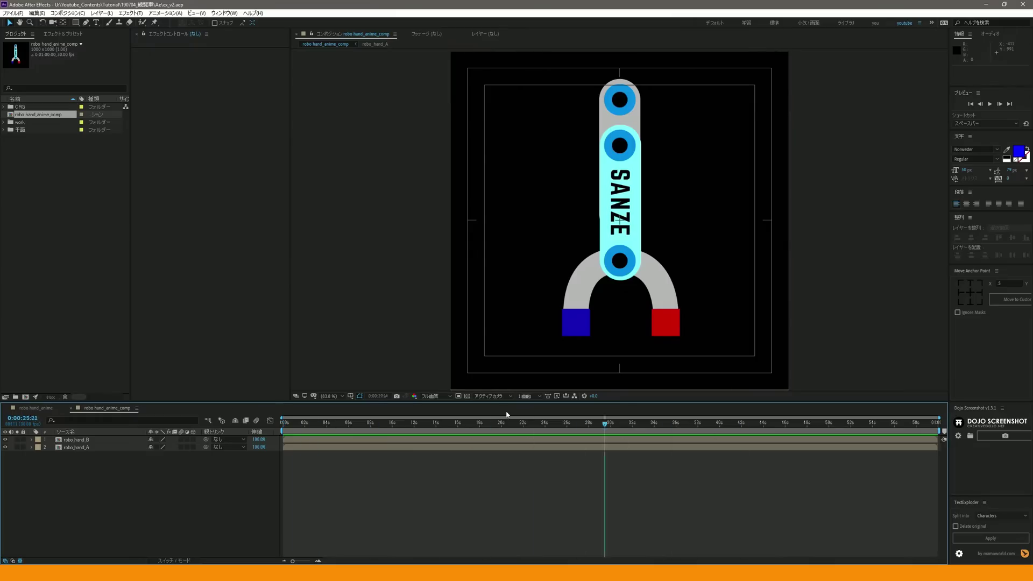
- Jump back to the first frame and select the grey robo_hand_A layer
key("space")
left_click(640, 230)
left_click_drag(637, 199, 531, 202)
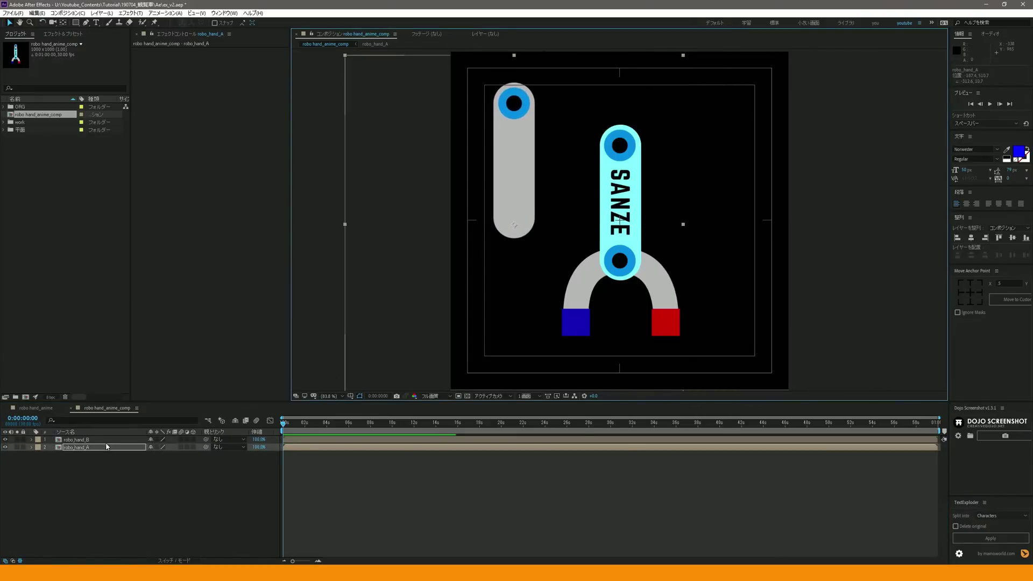
left_click(75, 439)
left_click_drag(589, 162, 607, 177)
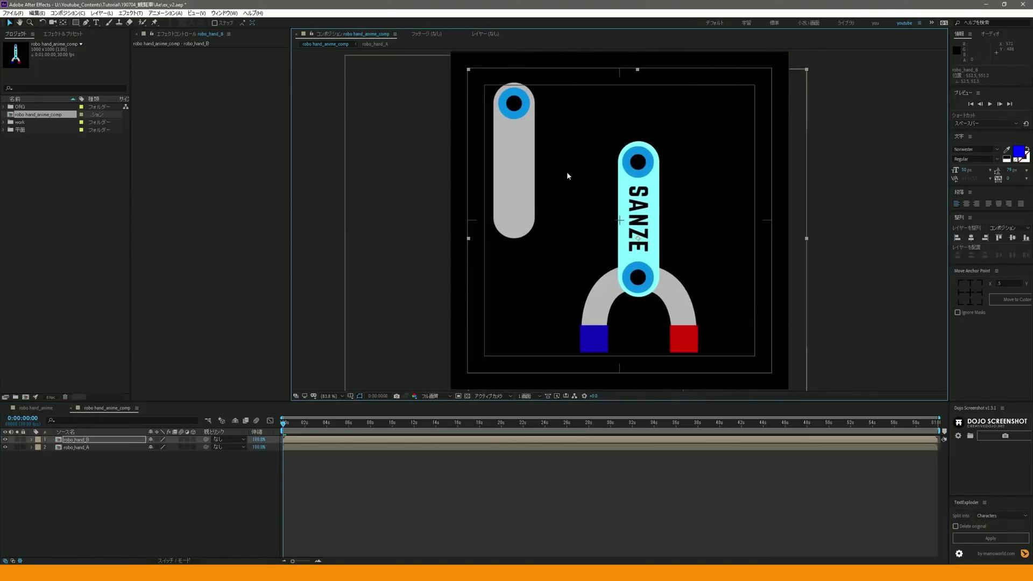
key("ctrl+z")
key("ctrl+z")
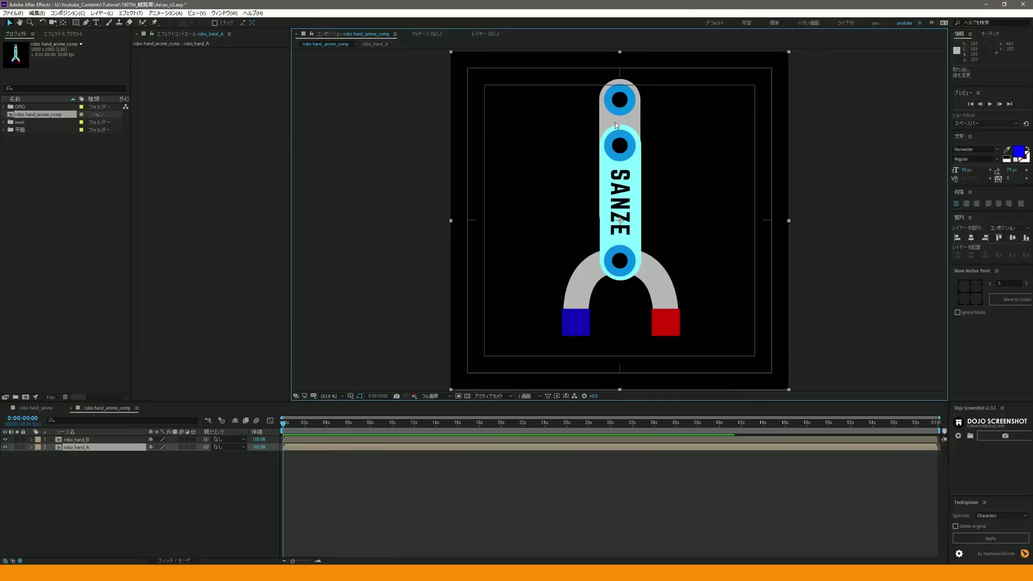
left_click_drag(615, 121, 671, 108)
key("ctrl+z")
left_click(105, 438)
left_click_drag(638, 259, 712, 273)
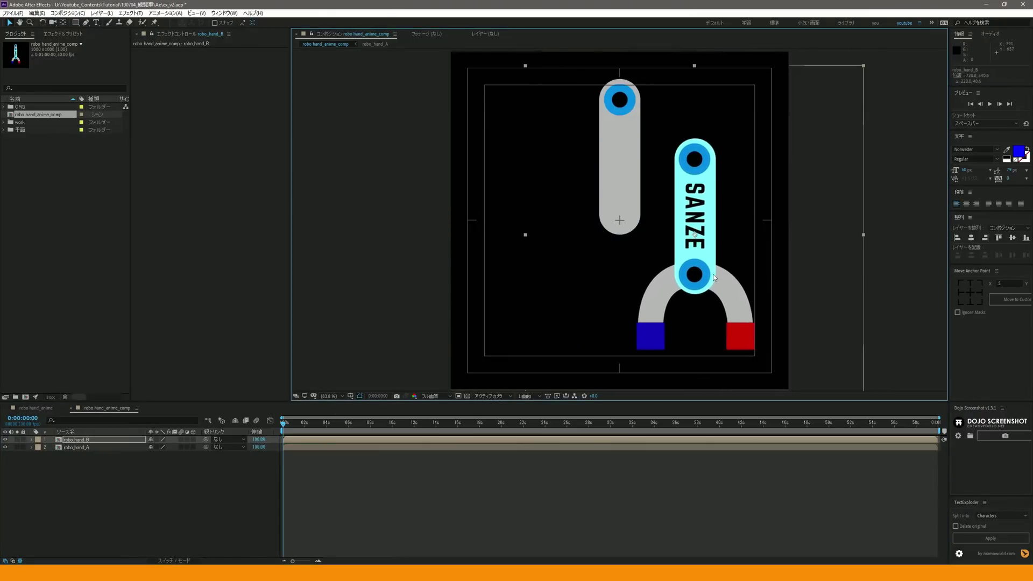
key("ctrl+z")
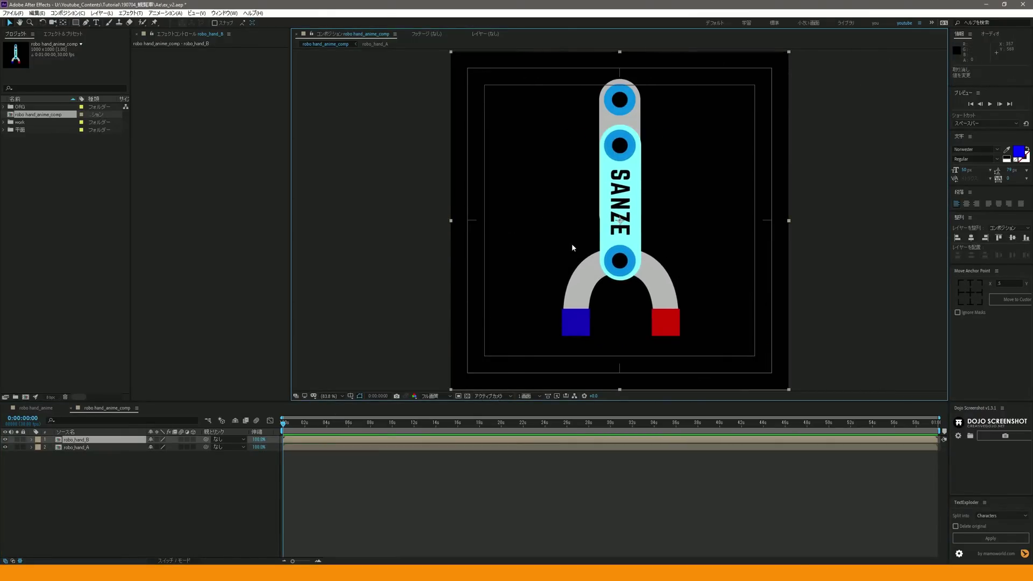
left_click(233, 457)
left_click(86, 439)
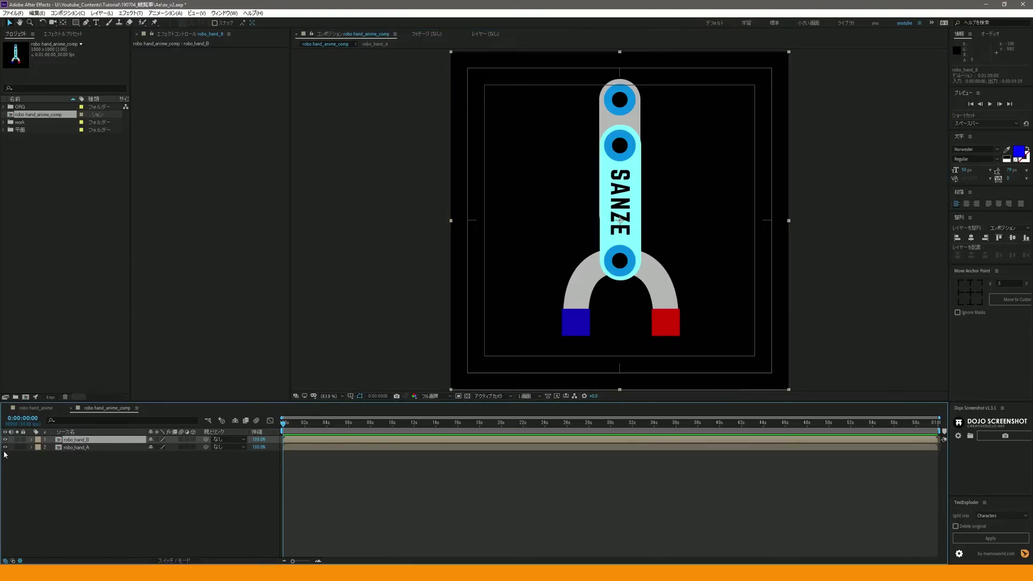
- Solo robo_hand_B and move its anchor point up onto its top pivot hole
left_click(17, 439)
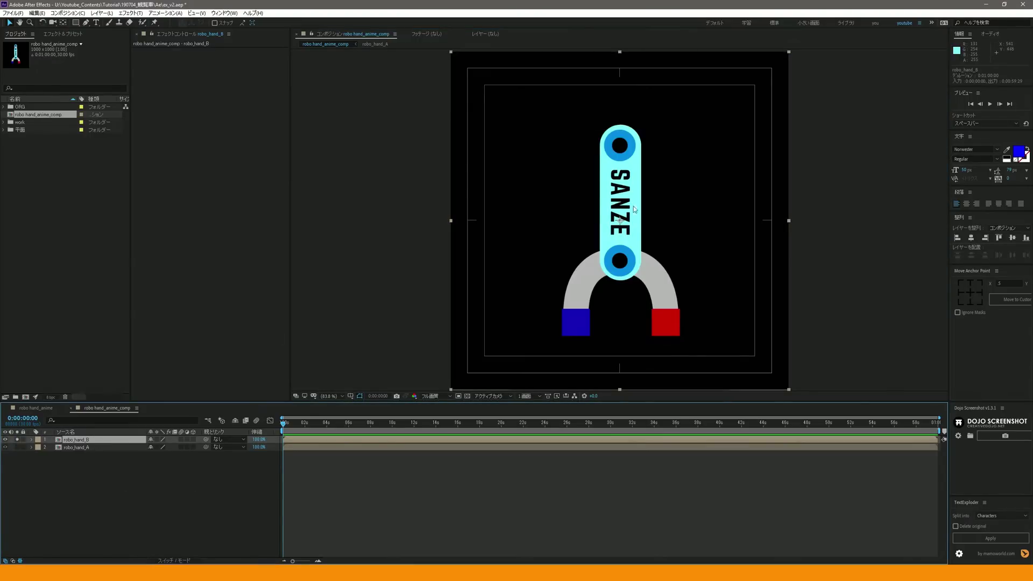
left_click(65, 24)
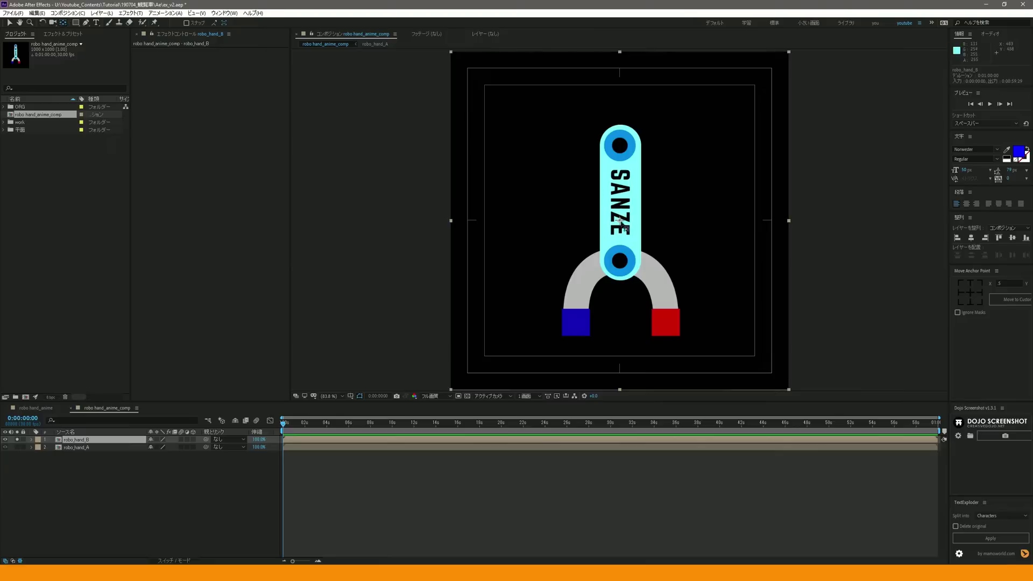
left_click_drag(620, 223, 628, 164)
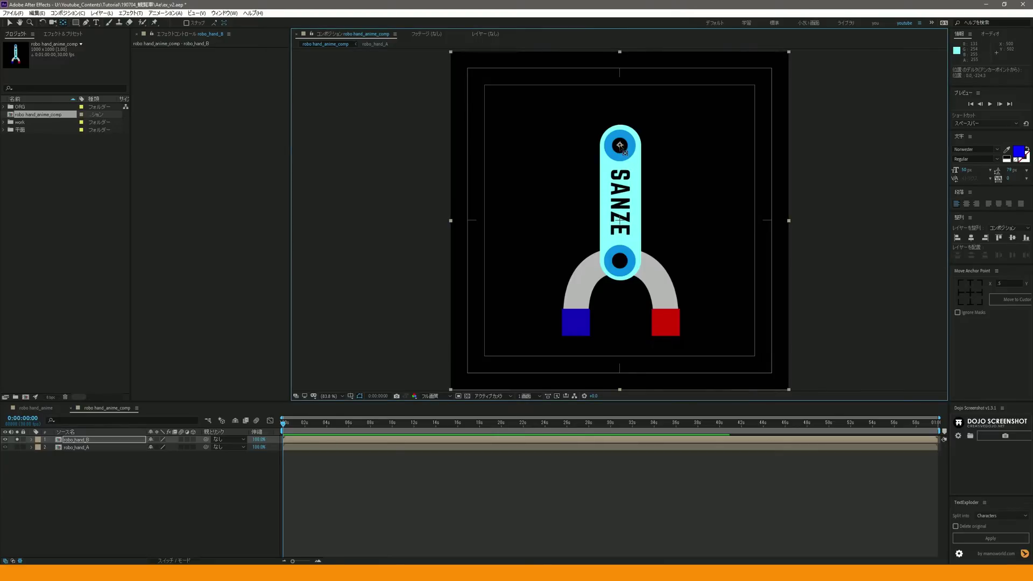
left_click_drag(619, 146, 619, 146)
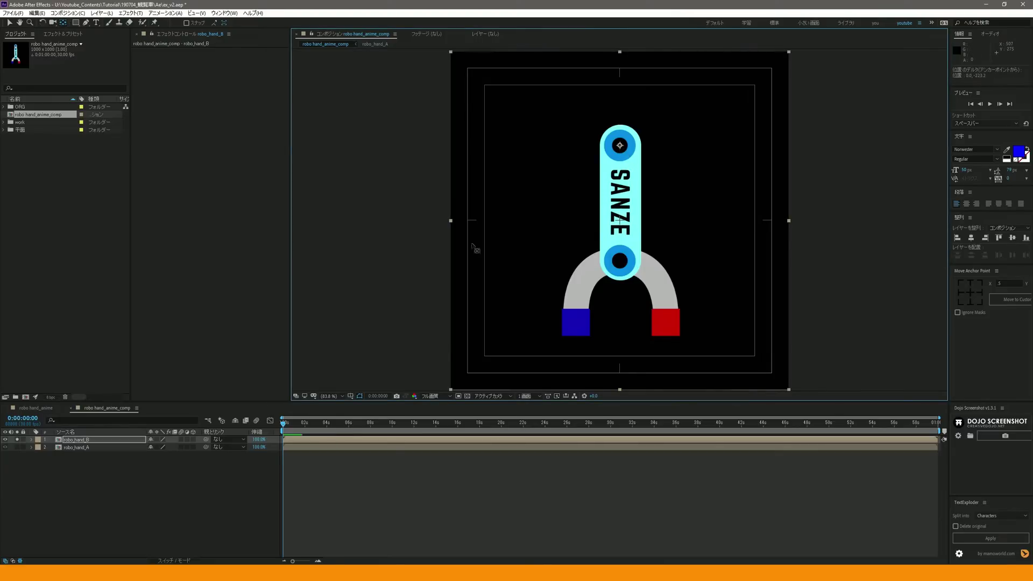
- Solo robo_hand_A instead and move its anchor point onto its top pivot hole
left_click(17, 447)
left_click(75, 447)
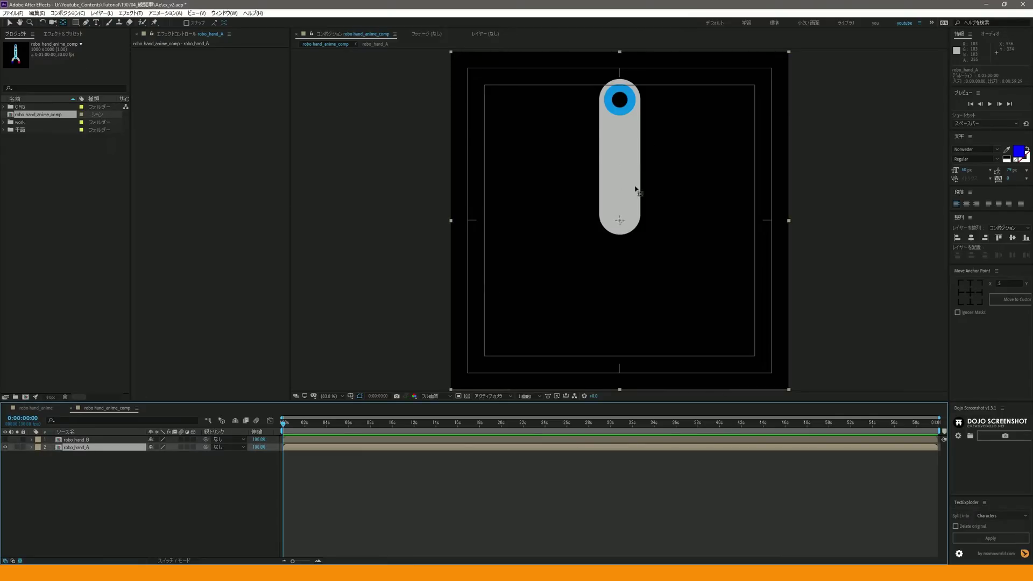
left_click_drag(619, 221, 620, 181)
left_click_drag(619, 99, 620, 99)
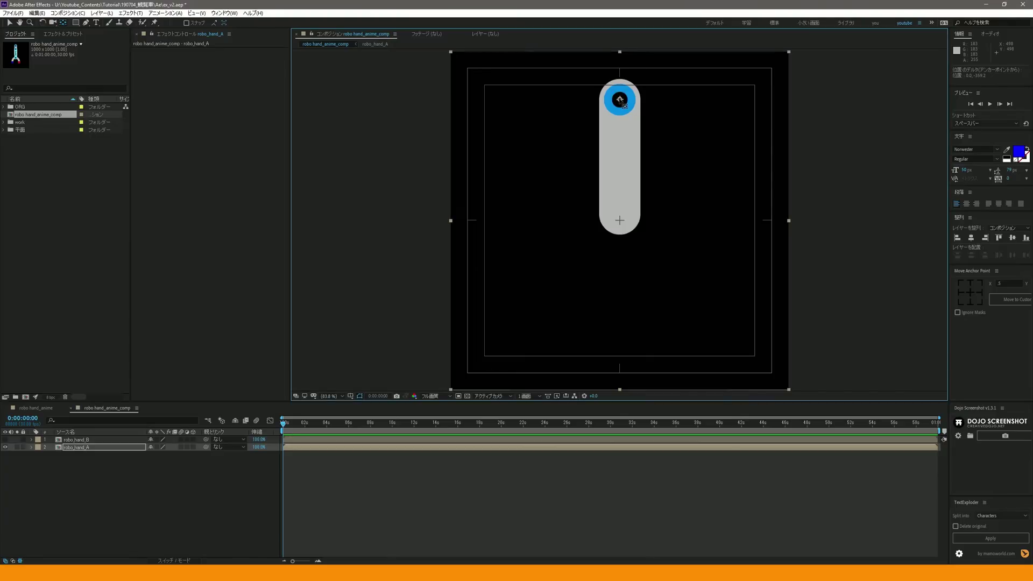
- Test-swing robo_hand_A's Rotation around the new pivot, then undo it
left_click(82, 446)
key("r")
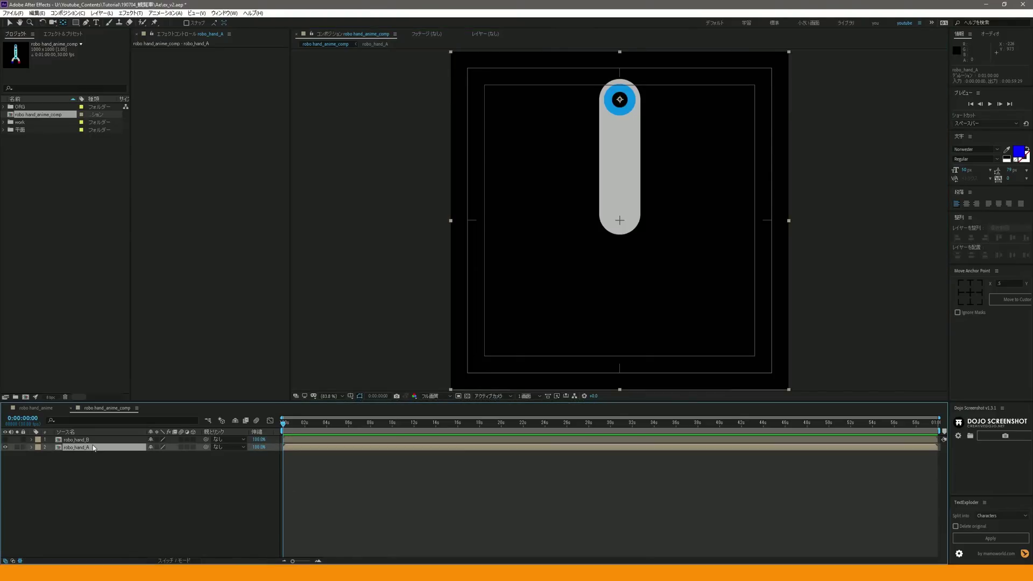
left_click_drag(162, 457, 167, 455)
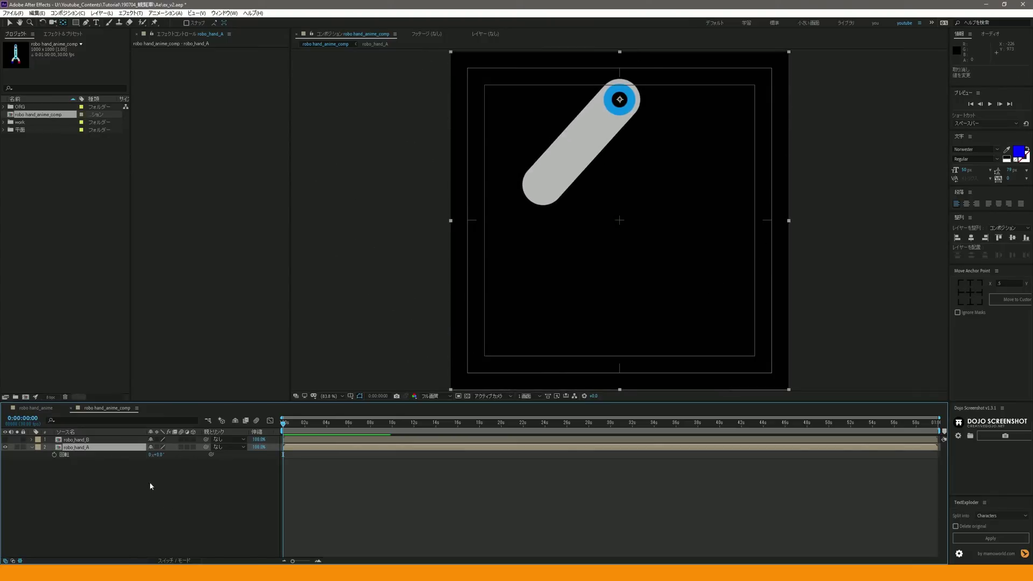
key("ctrl+z")
- Hide the grey arm, test-swing robo_hand_B's Rotation, then undo it
left_click(7, 447)
left_click(75, 440)
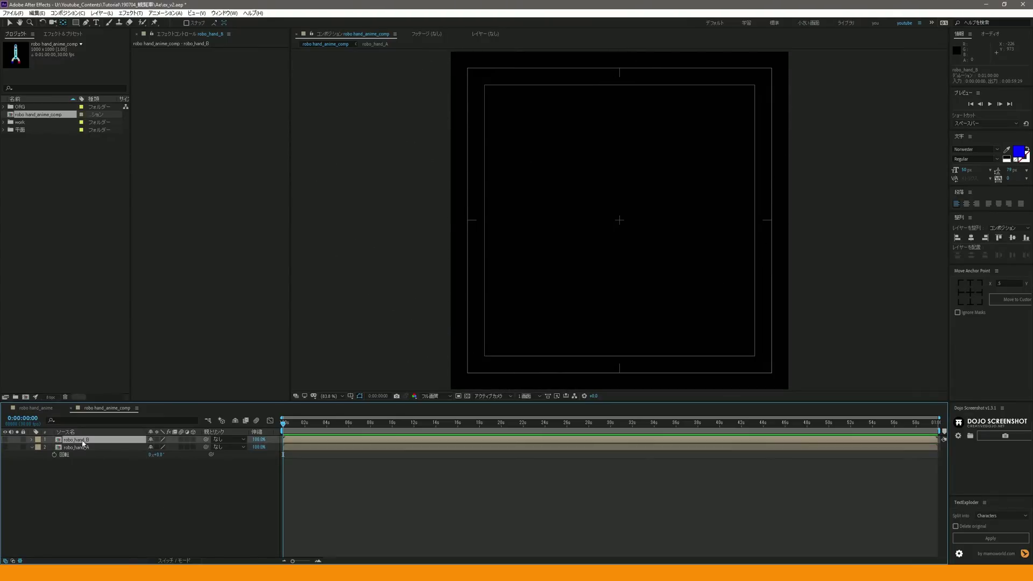
key("r")
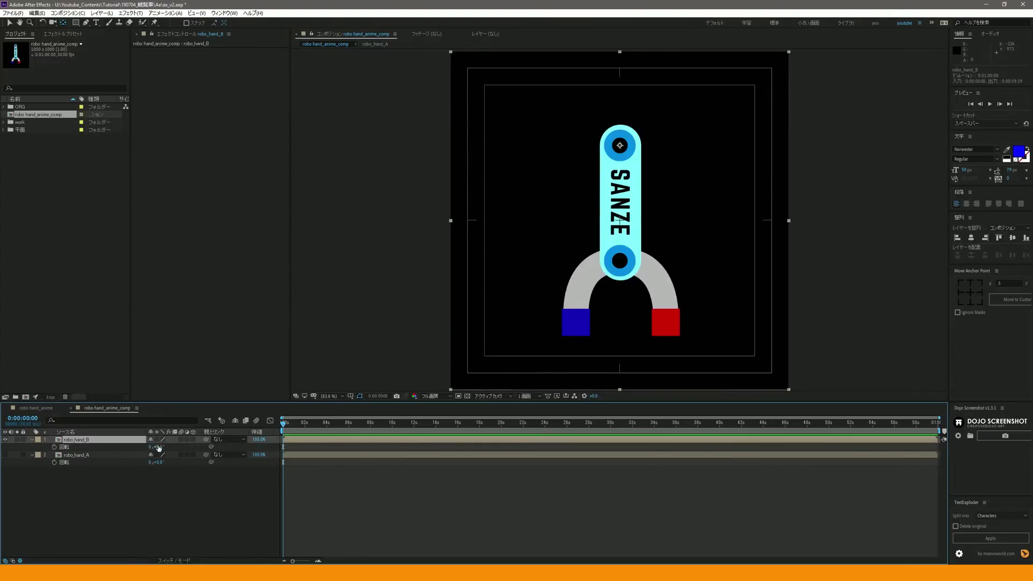
left_click_drag(157, 447, 177, 448)
key("ctrl+z")
- Make both robo_hand layers visible again and return to the Selection tool
left_click(75, 439)
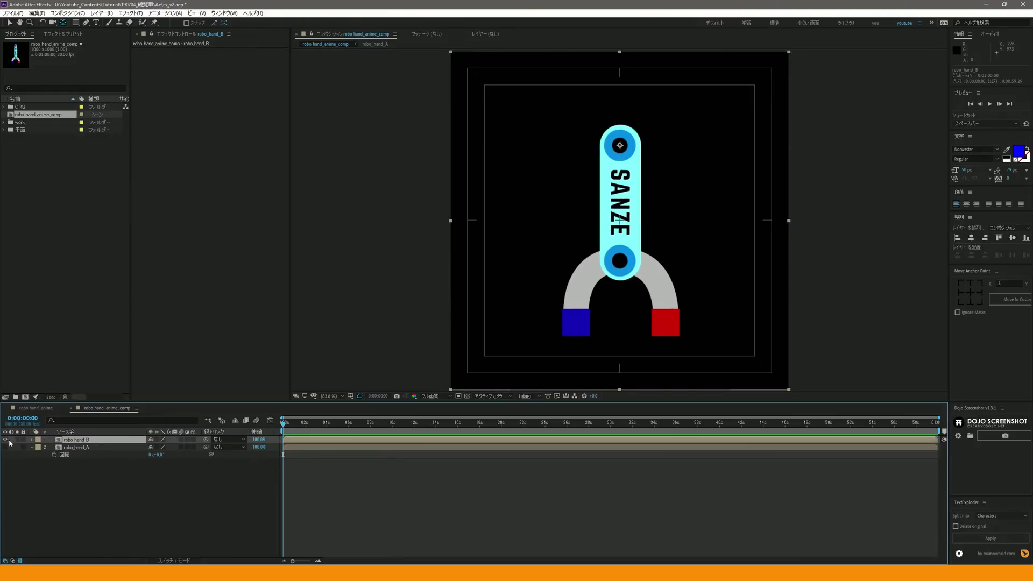
left_click(5, 439)
left_click(5, 447)
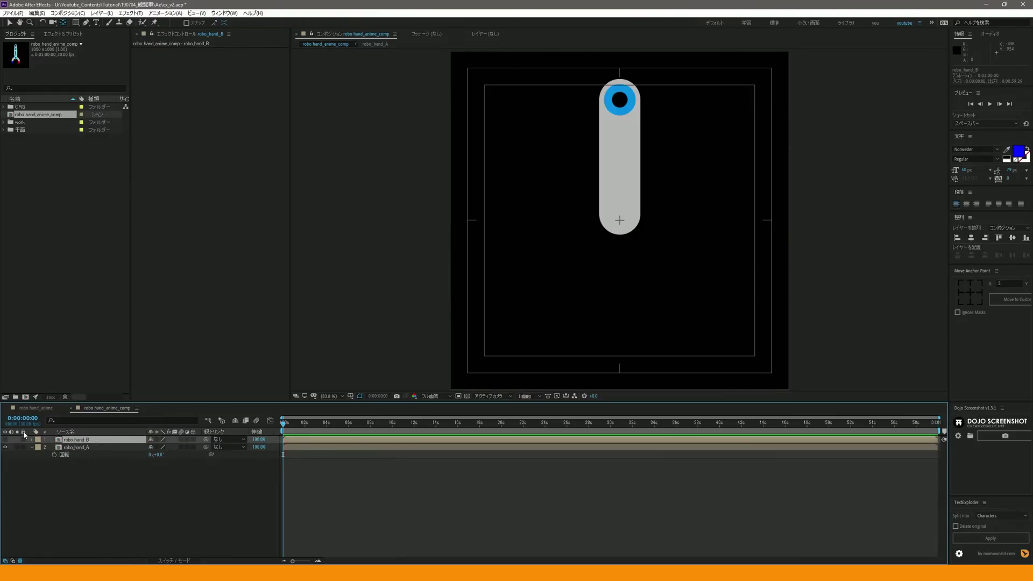
left_click(5, 439)
left_click(12, 23)
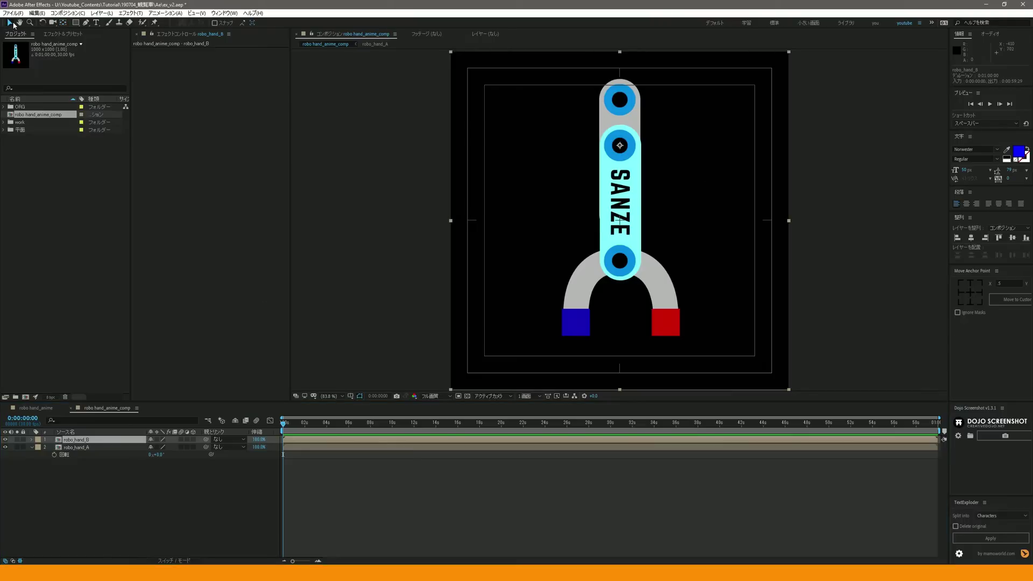
- Lower the cyan arm until its top pivot hole meets the grey arm's lower end
left_click_drag(621, 248, 620, 318)
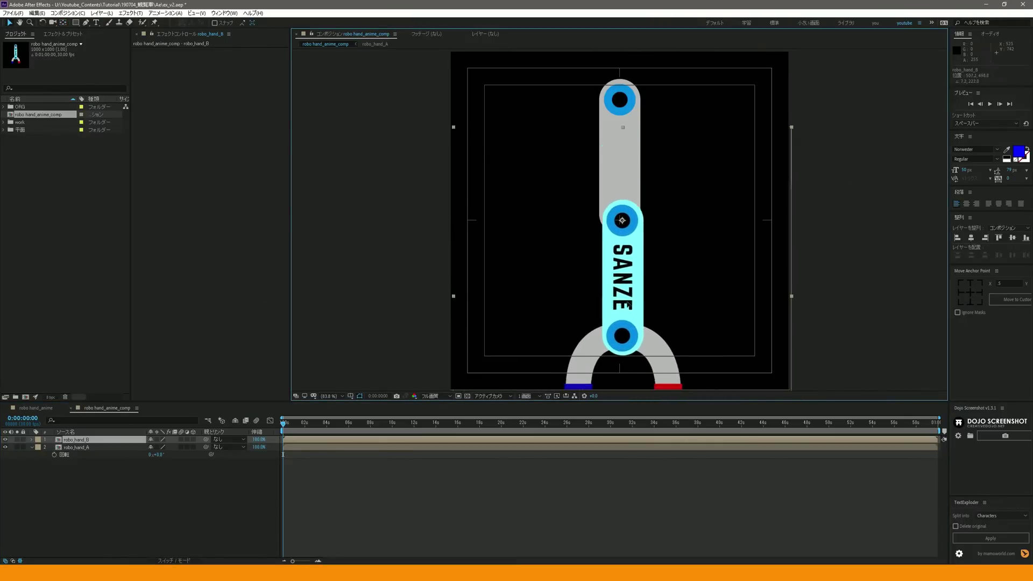
left_click_drag(618, 217, 618, 218)
left_click_drag(625, 302, 625, 300)
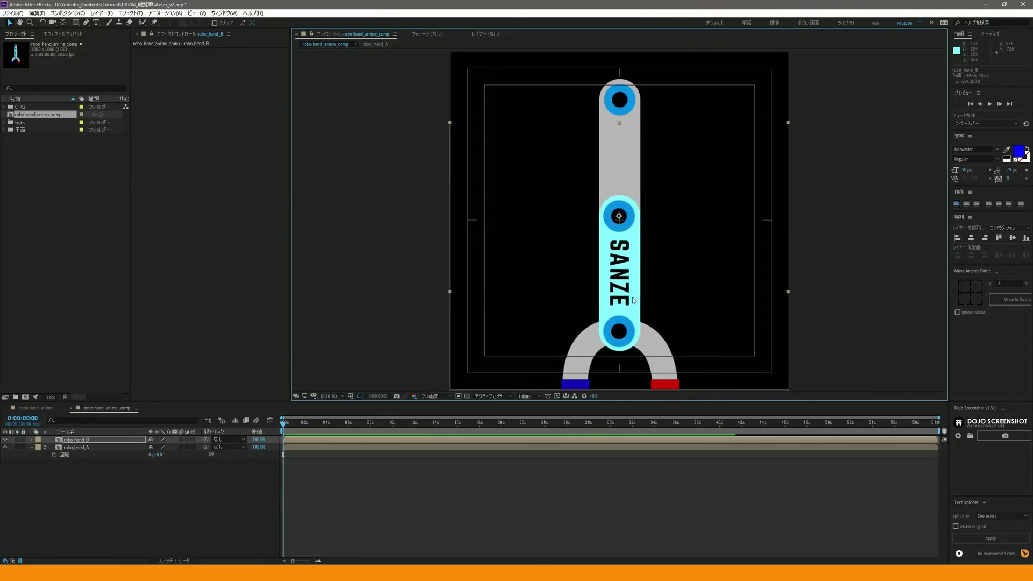
left_click(113, 515)
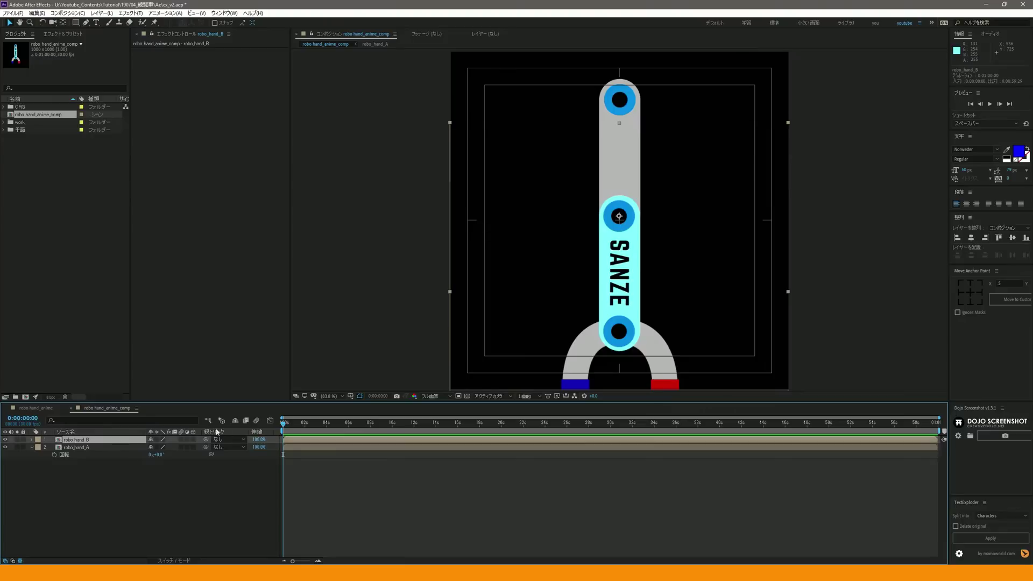
left_click(70, 447)
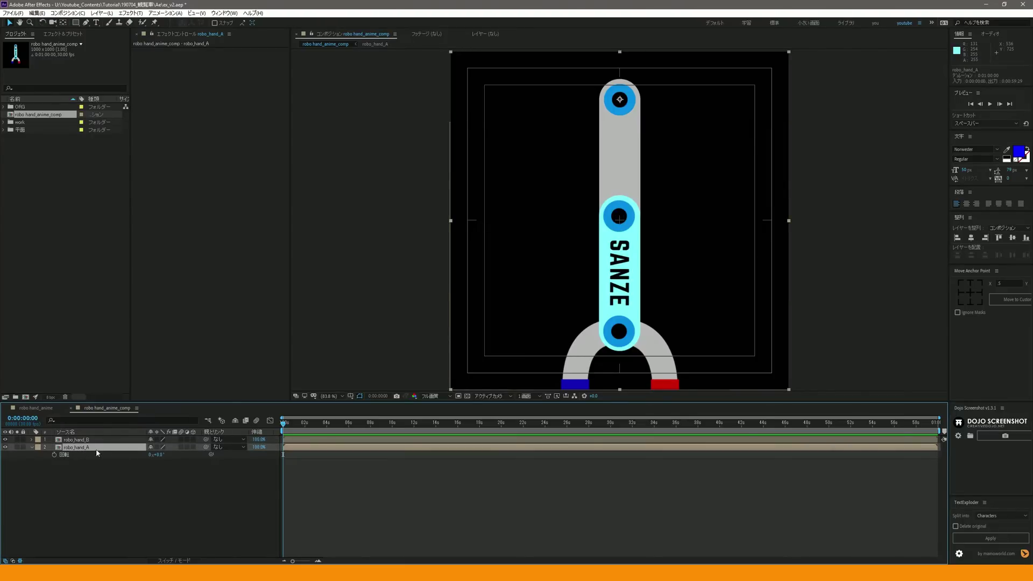
- Parent robo_hand_B to robo_hand_A and rotate the grey arm about 38° to check
left_click_drag(207, 440, 92, 453)
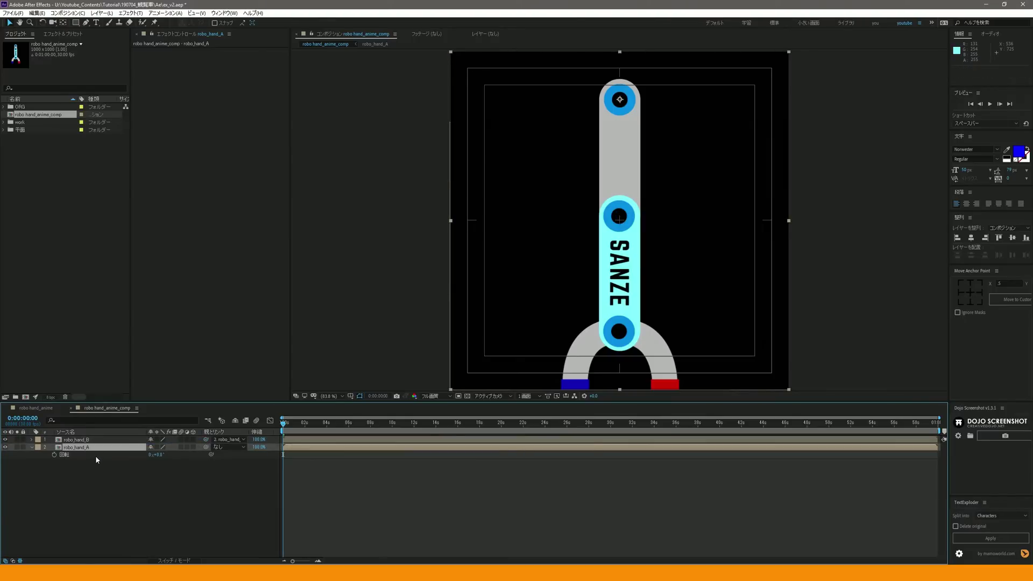
mouse_move(155, 454)
left_mouse_down()
mouse_move(181, 457)
mouse_move(166, 462)
left_mouse_up()
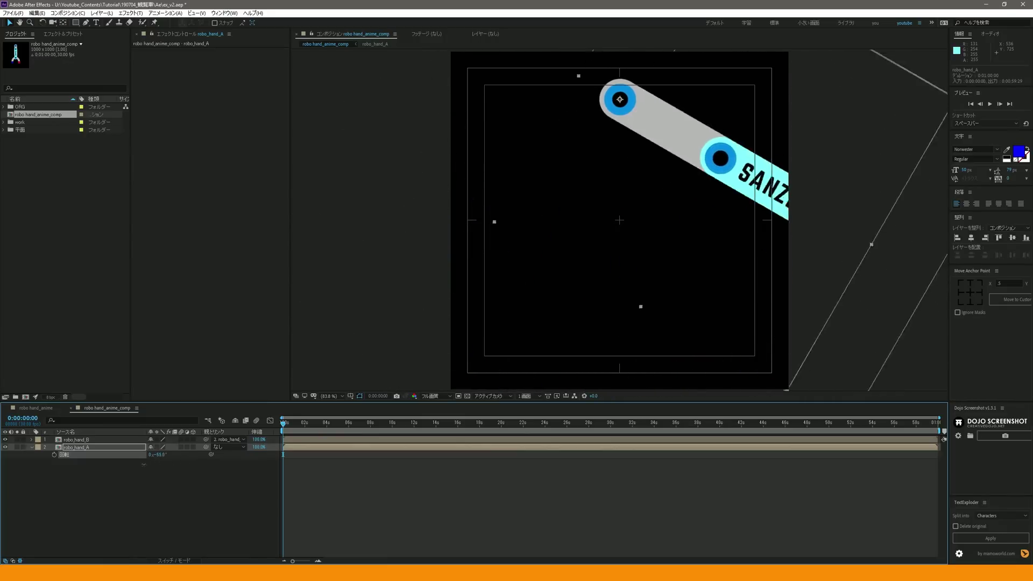
mouse_move(165, 463)
left_mouse_down()
mouse_move(148, 462)
mouse_move(185, 463)
mouse_move(167, 462)
left_mouse_up()
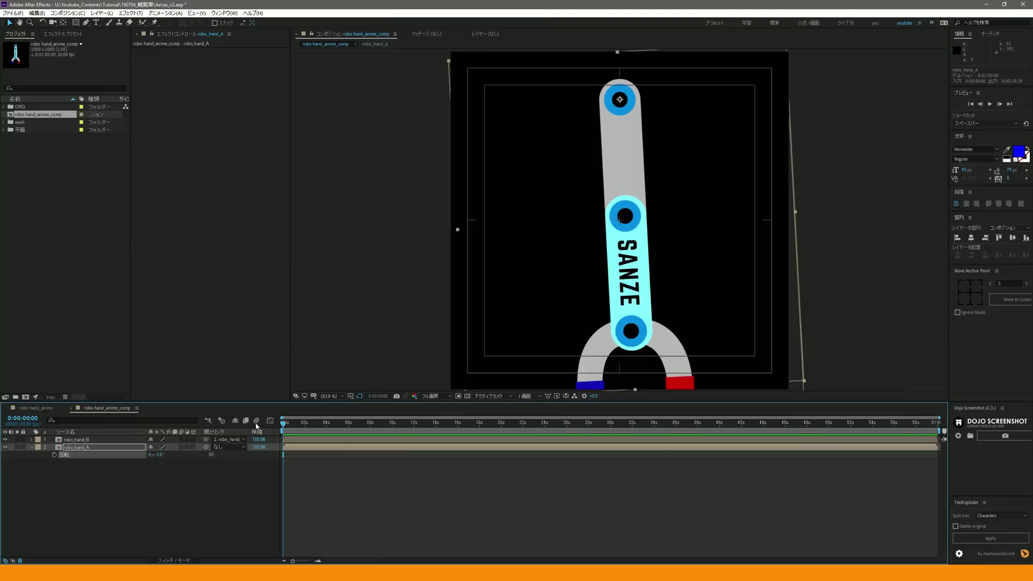
left_click_drag(158, 454, 186, 456)
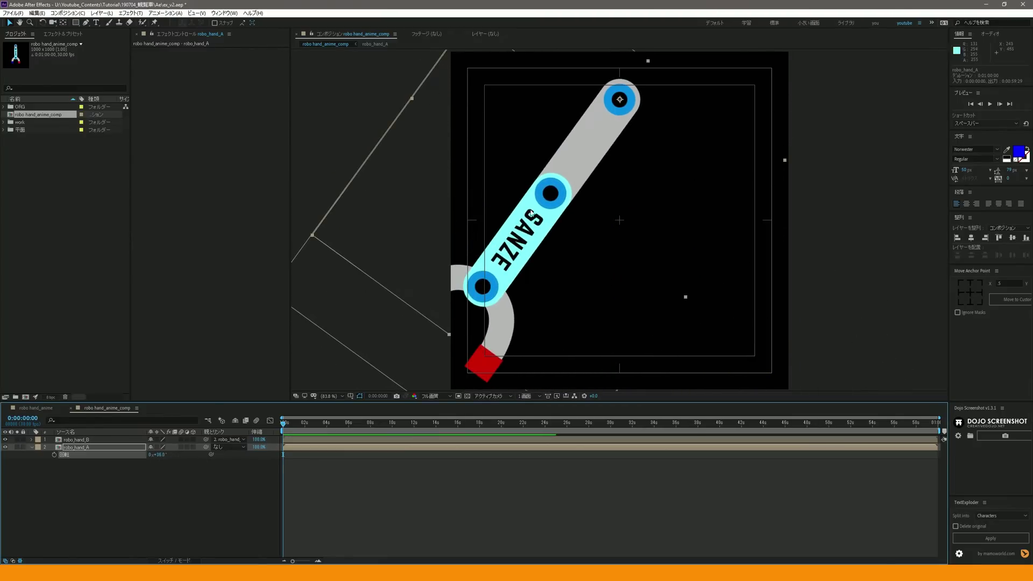
- Test-swing robo_hand_B's Rotation, undo it back to 0°, and select its Rotation property
left_click(169, 483)
left_click(93, 440)
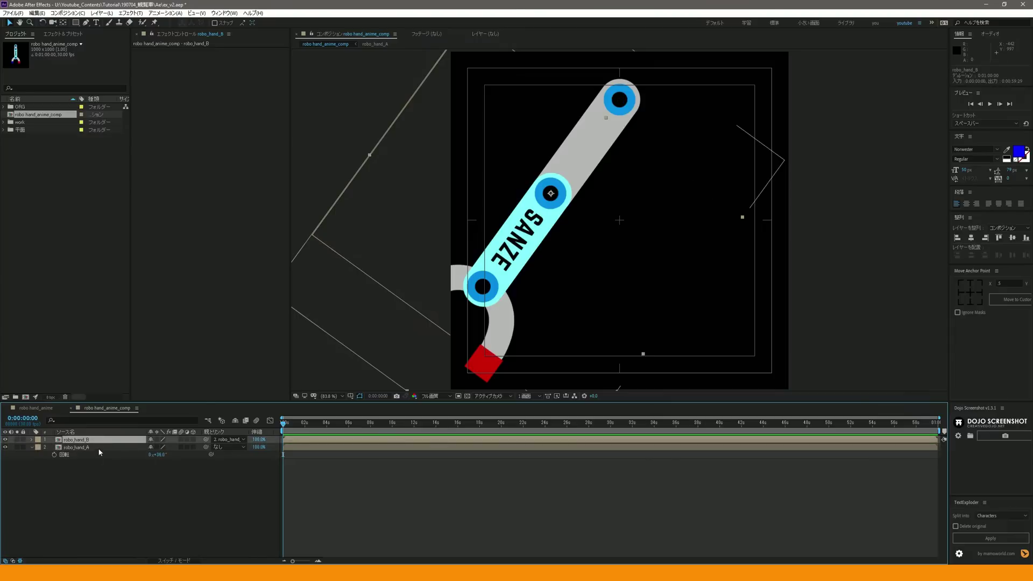
key("r")
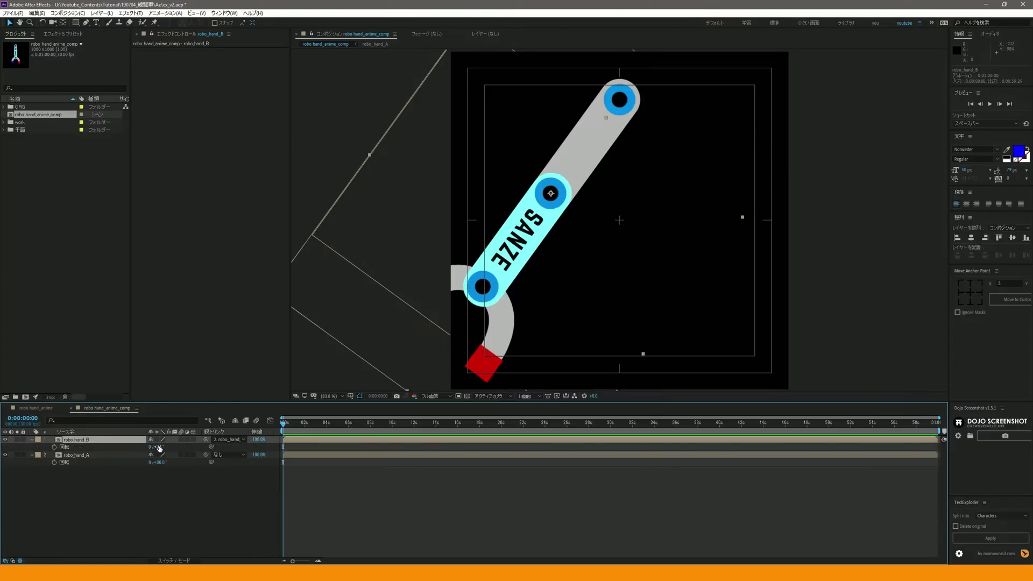
left_click_drag(158, 447, 134, 452)
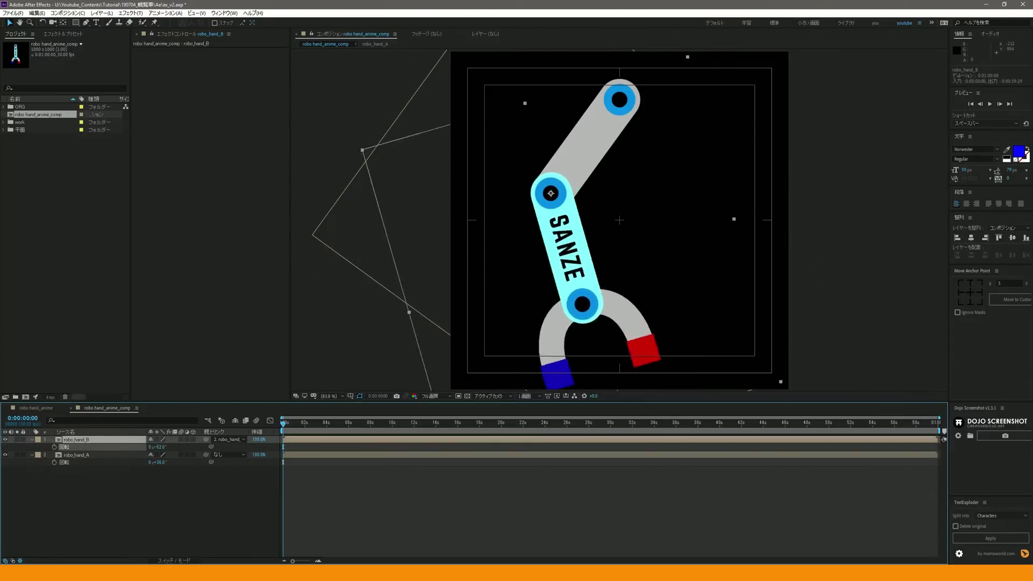
key("ctrl+z")
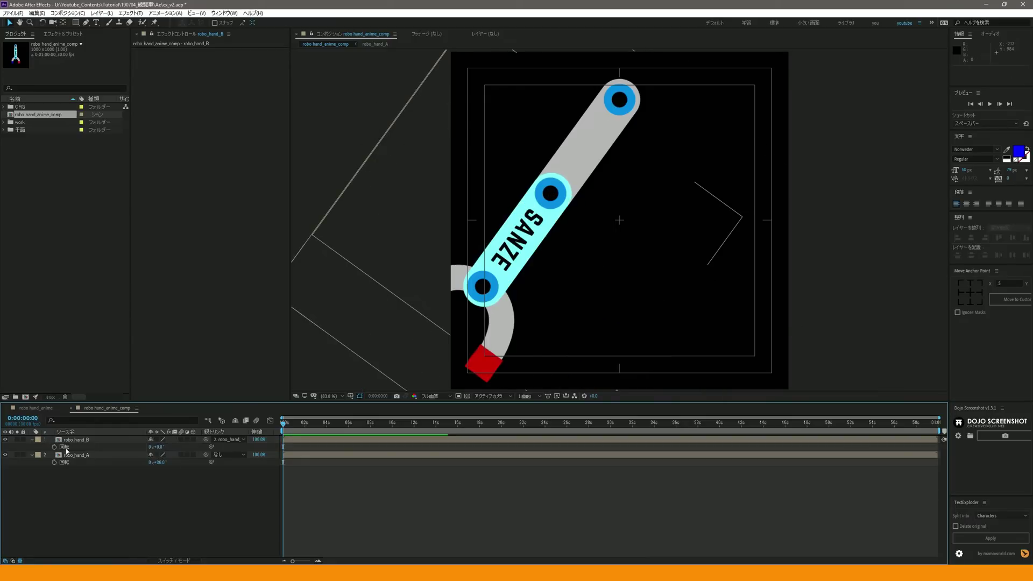
left_click(68, 455)
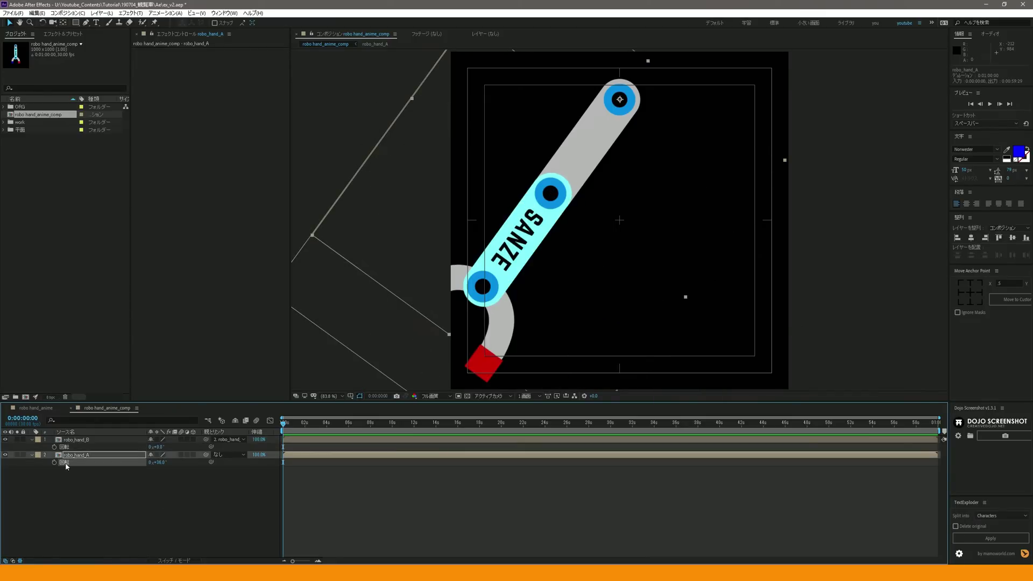
left_click(66, 449)
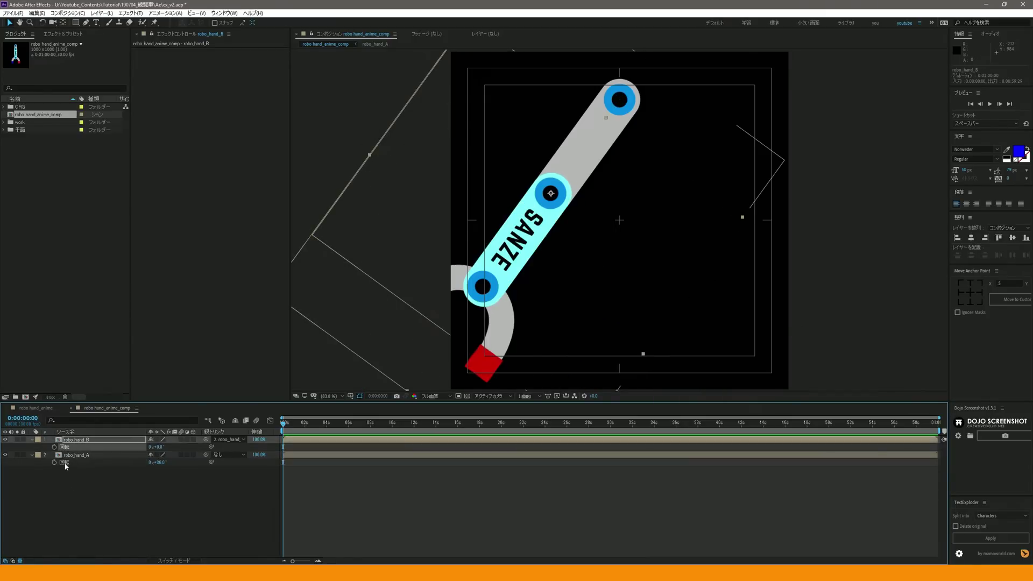
left_click(65, 447)
- Add an expression to robo_hand_B's Rotation pick-whipped to robo_hand_A's Rotation
left_click(54, 447, "alt")
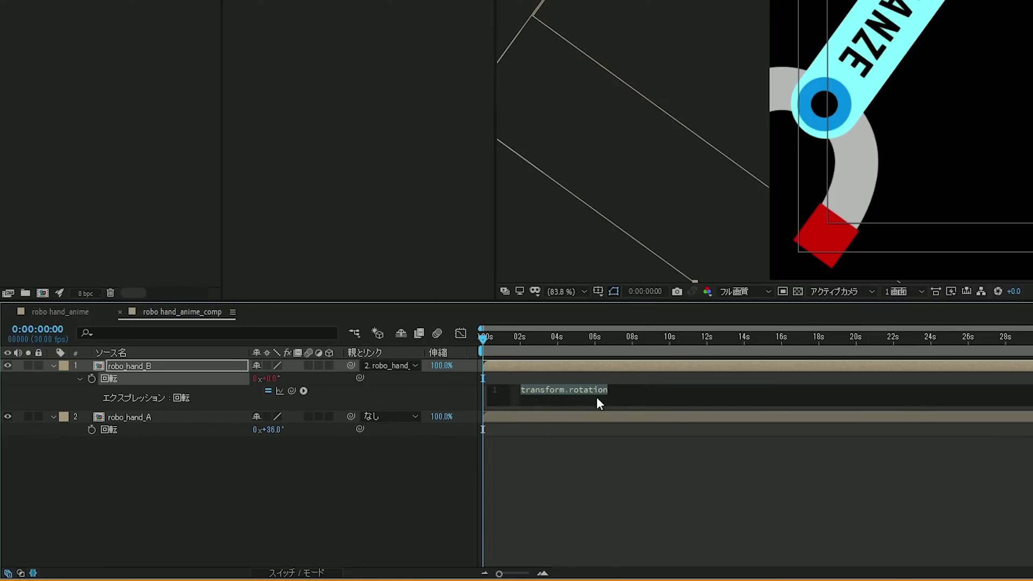
mouse_move(293, 392)
left_mouse_down()
mouse_move(209, 431)
mouse_move(117, 430)
left_mouse_up()
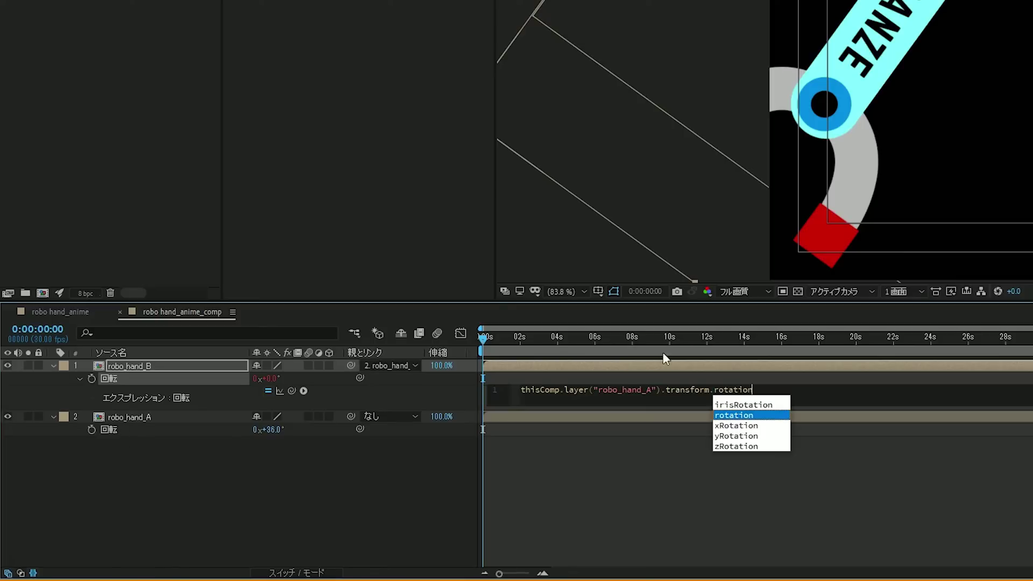
left_click(418, 504)
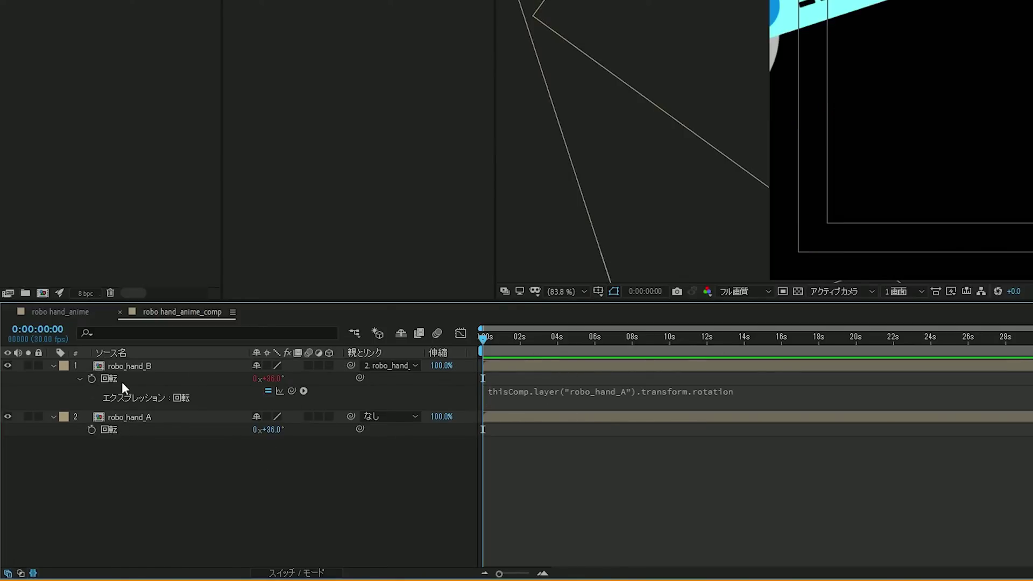
- Set robo_hand_A's Rotation to 10°
left_click(152, 416)
left_click(272, 429)
key("Return")
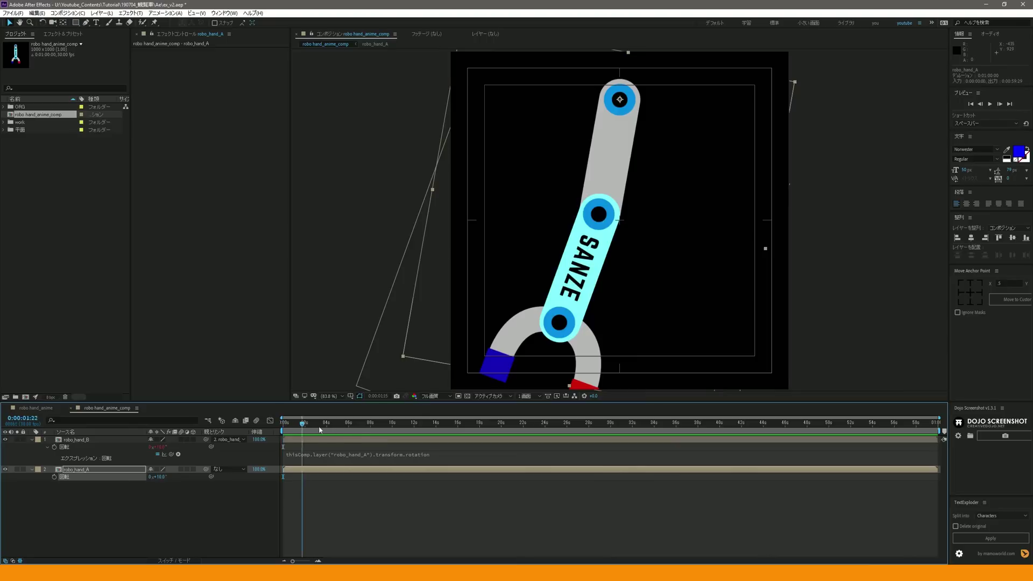
- Scrub robo_hand_A's Rotation to +16°, confirming robo_hand_B follows to +16°
mouse_move(158, 477)
left_mouse_down()
mouse_move(188, 482)
mouse_move(175, 483)
mouse_move(203, 527)
left_mouse_up()
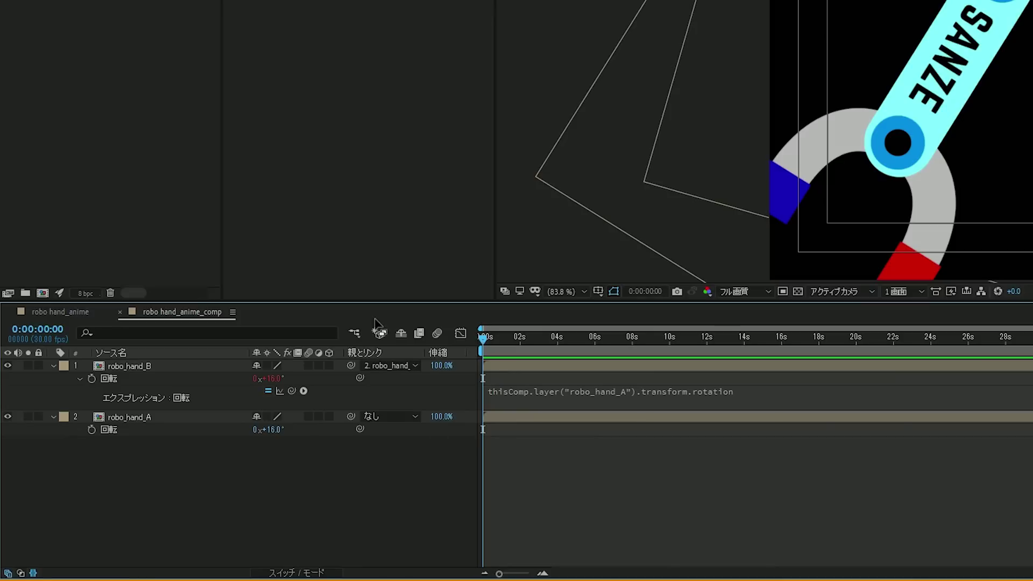
left_click(311, 455)
- Put a minus sign before thisComp in robo_hand_B's expression so it reads -16°
left_click(770, 400)
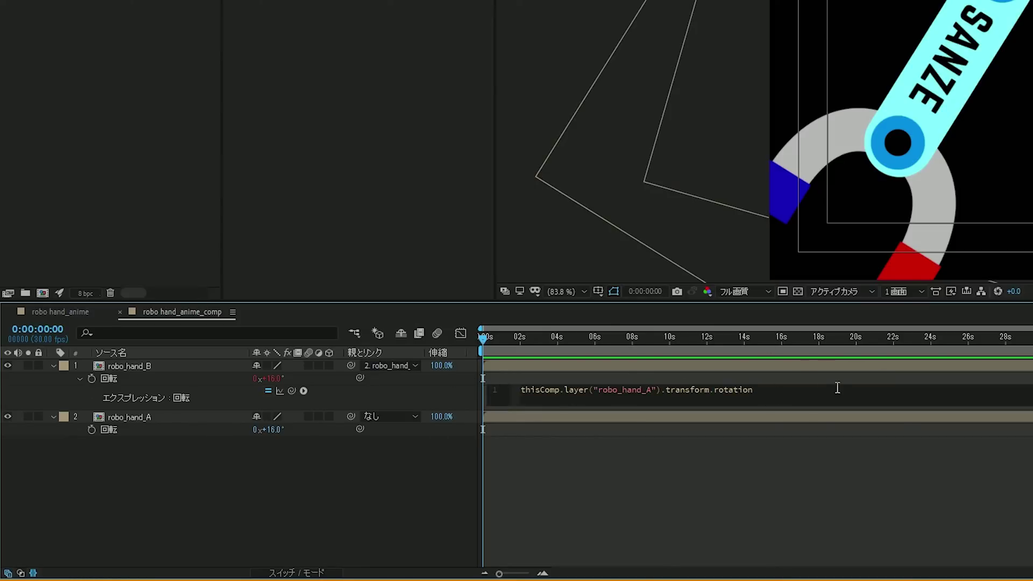
key("ctrl+a")
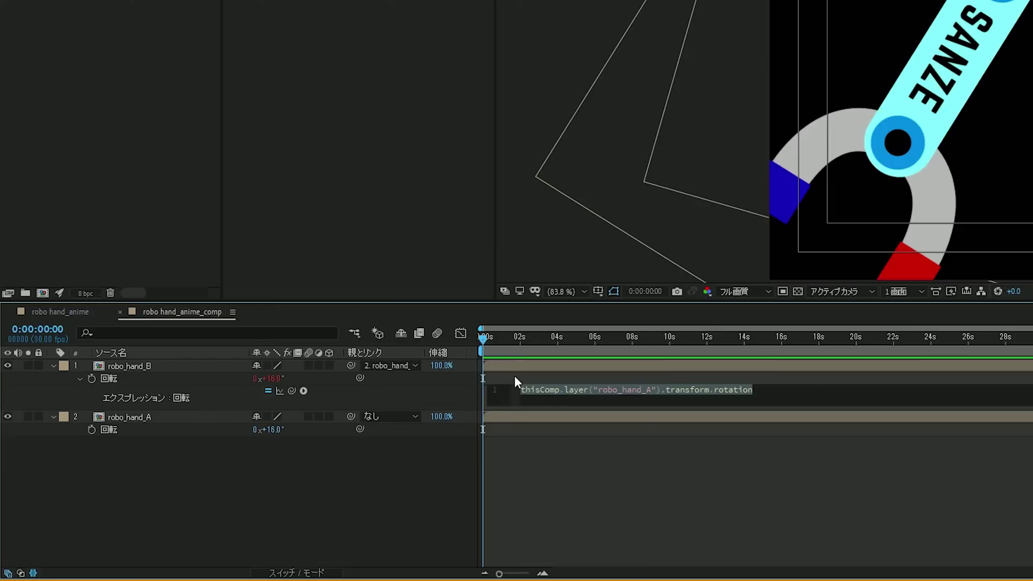
left_click(515, 381)
type("-")
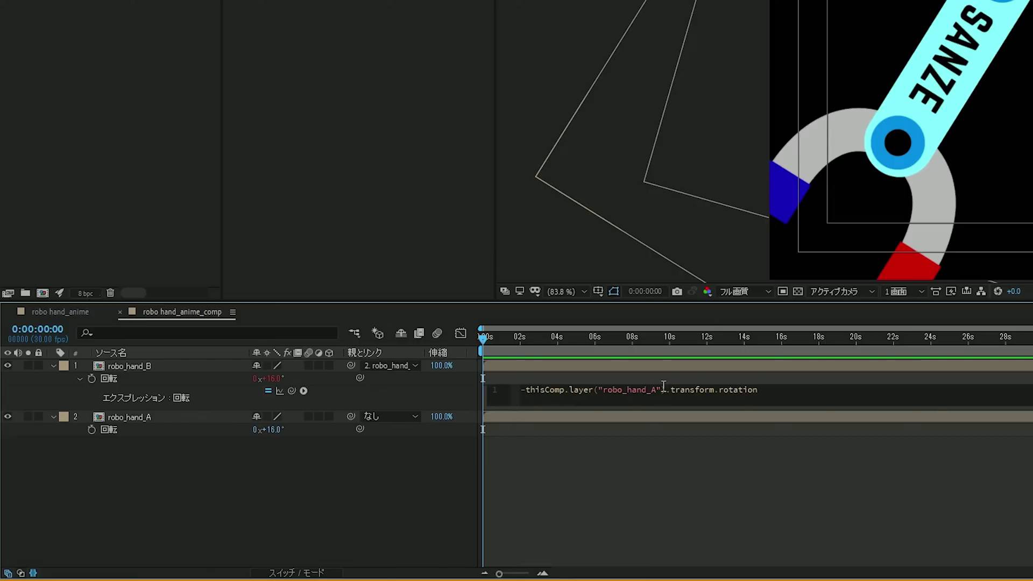
left_click(311, 487)
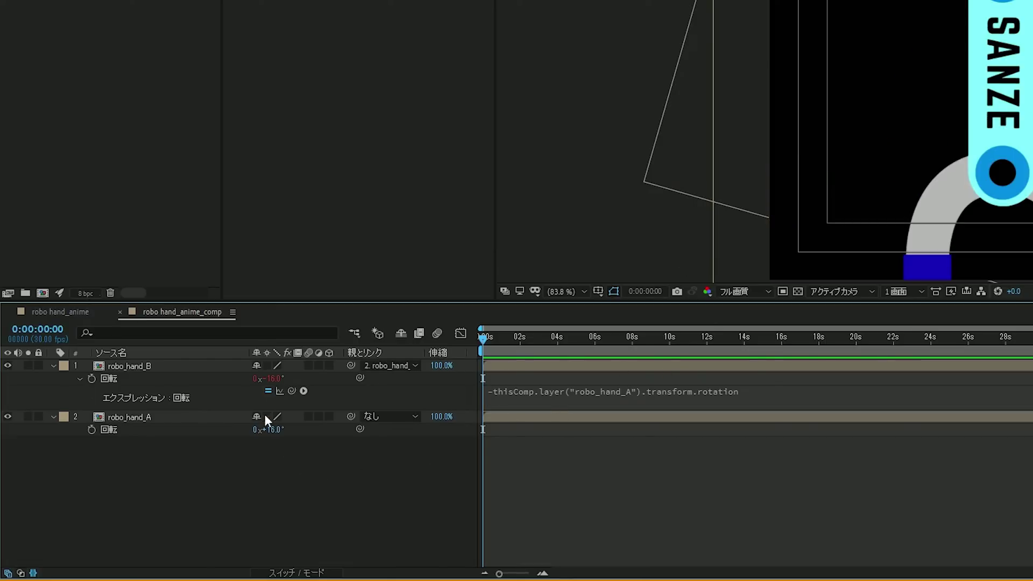
left_click_drag(268, 429, 312, 429)
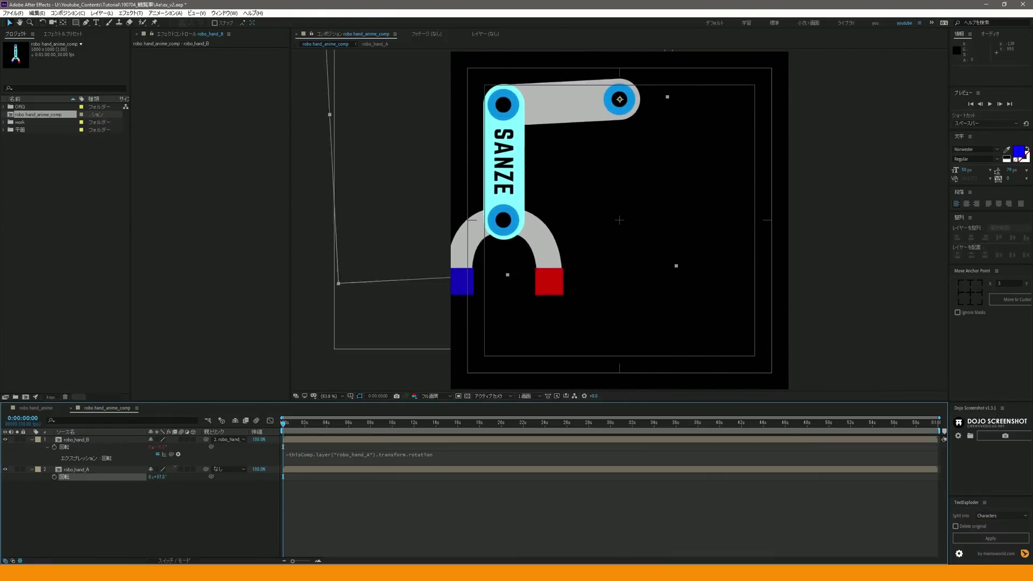
- Swing robo_hand_A back and forth to test the counter-rotation, returning it to 0°
left_click_drag(158, 477, 161, 478)
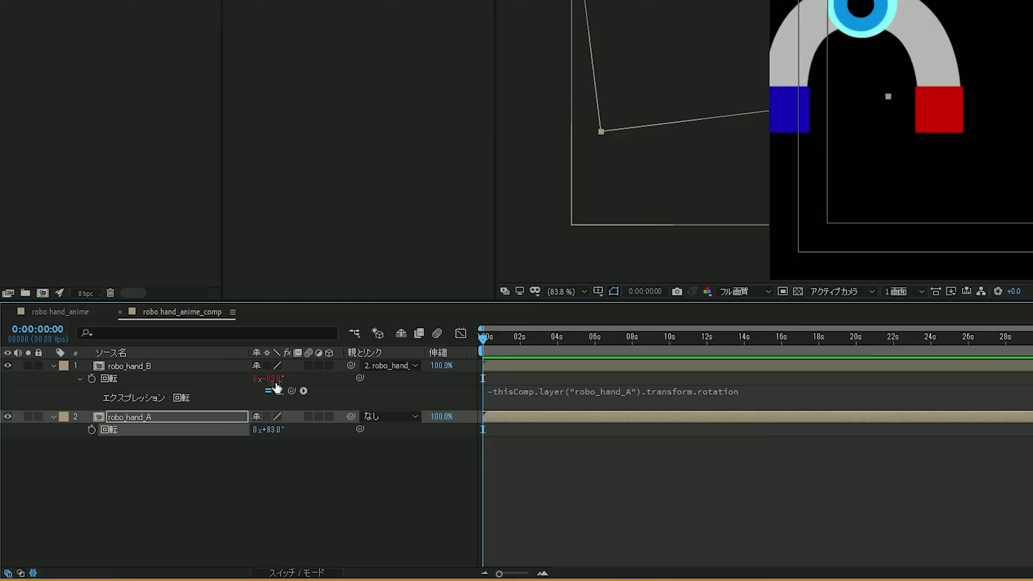
mouse_move(269, 429)
left_mouse_down()
mouse_move(194, 442)
mouse_move(222, 445)
left_mouse_up()
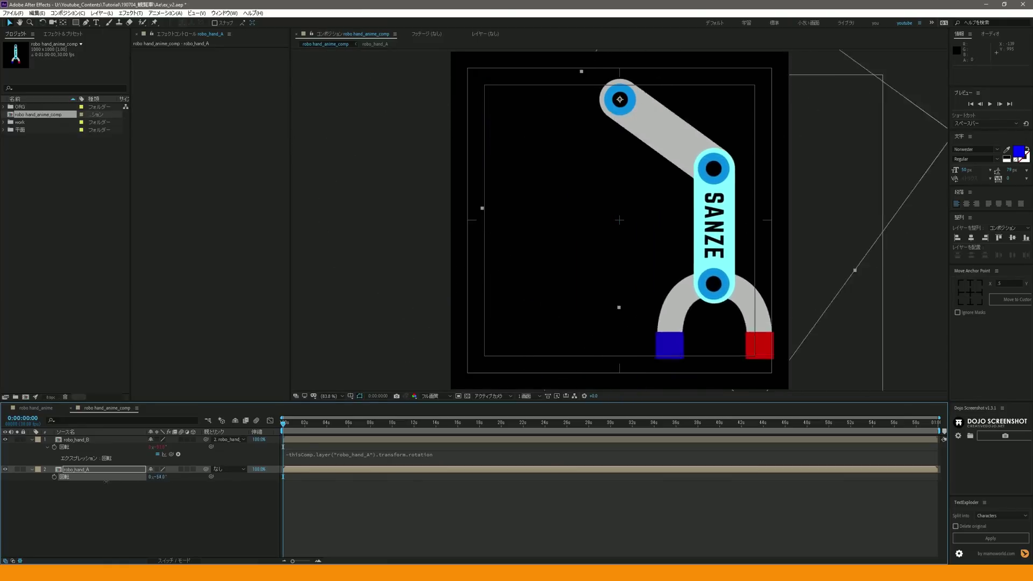
mouse_move(129, 486)
left_mouse_down()
mouse_move(175, 487)
mouse_move(133, 488)
left_mouse_up()
left_click(76, 440)
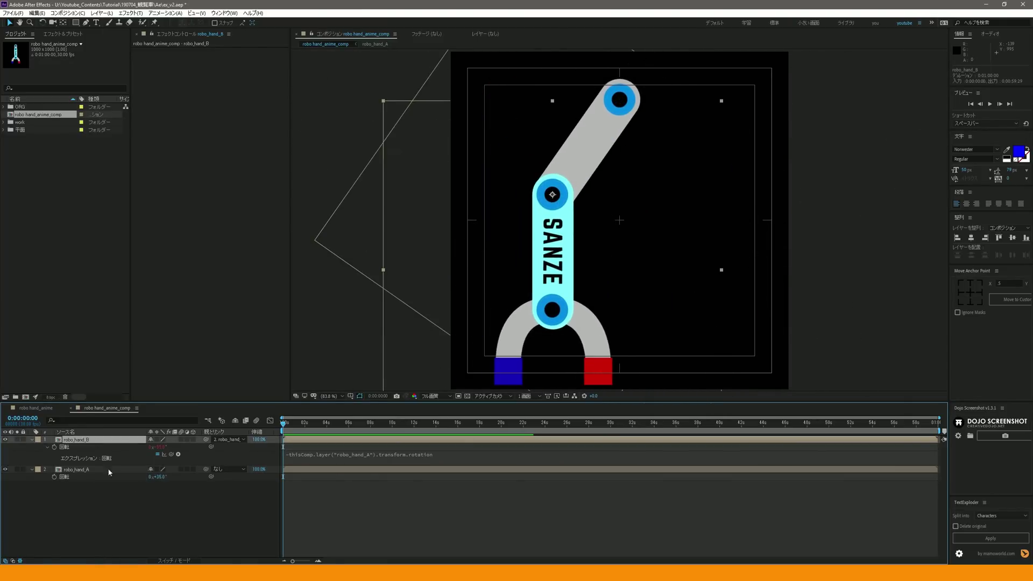
mouse_move(158, 476)
left_mouse_down()
mouse_move(121, 472)
mouse_move(140, 473)
left_mouse_up()
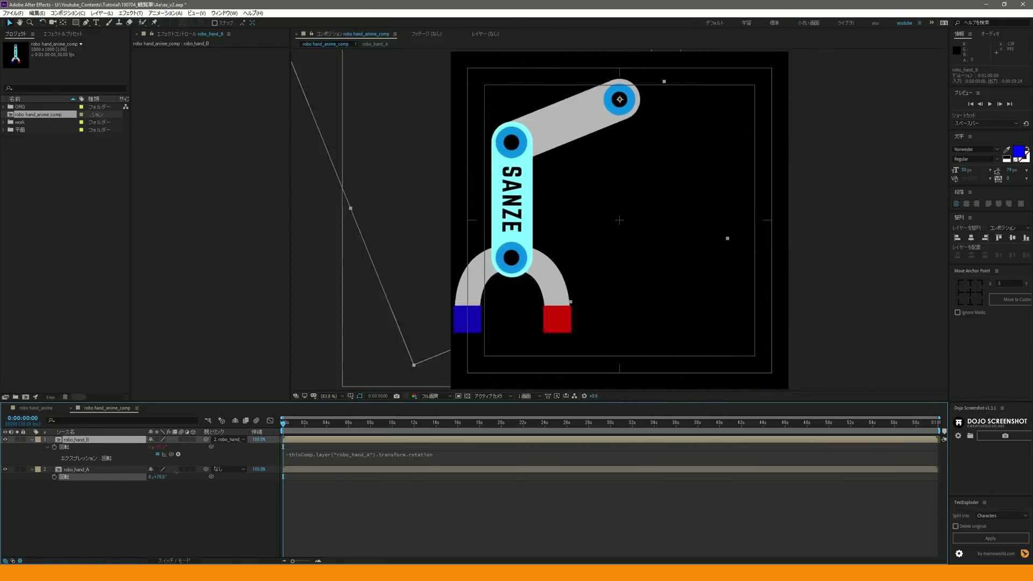
- Add a new Null Object layer and drag it below robo_hand_A
right_click(97, 542)
left_click(377, 482)
left_click_drag(75, 472, 84, 492)
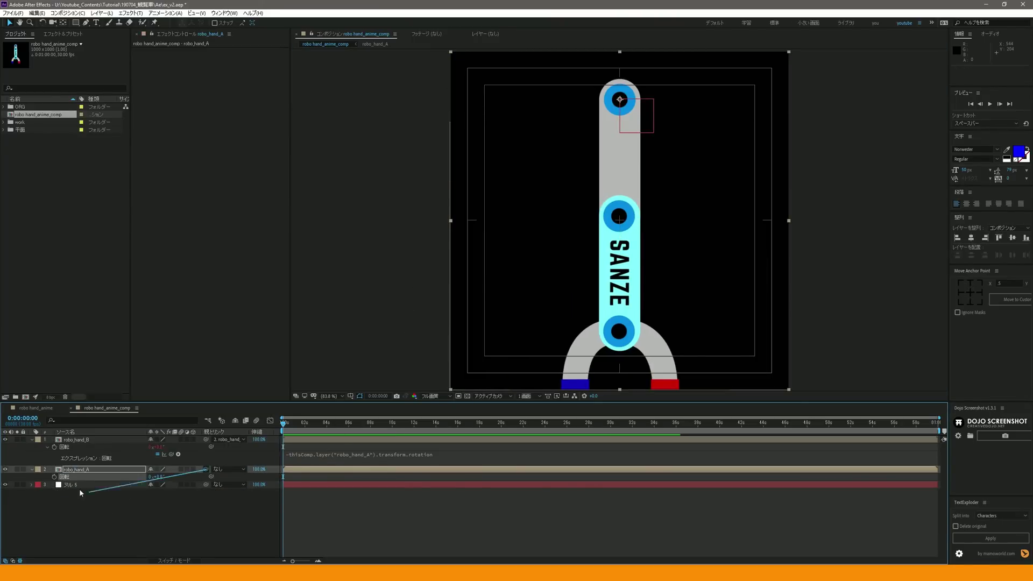
- Parent robo_hand_A to null ヌル 5 and rotate it to pose the arm bent
left_click_drag(76, 486, 79, 486)
mouse_move(158, 476)
left_mouse_down()
mouse_move(177, 477)
mouse_move(140, 491)
mouse_move(171, 476)
left_mouse_up()
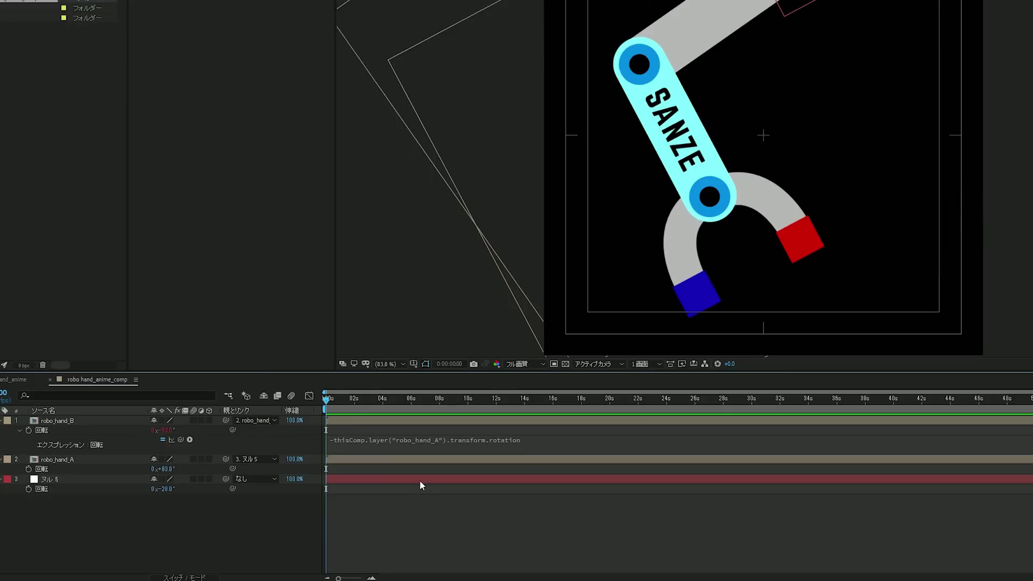
left_click(349, 444)
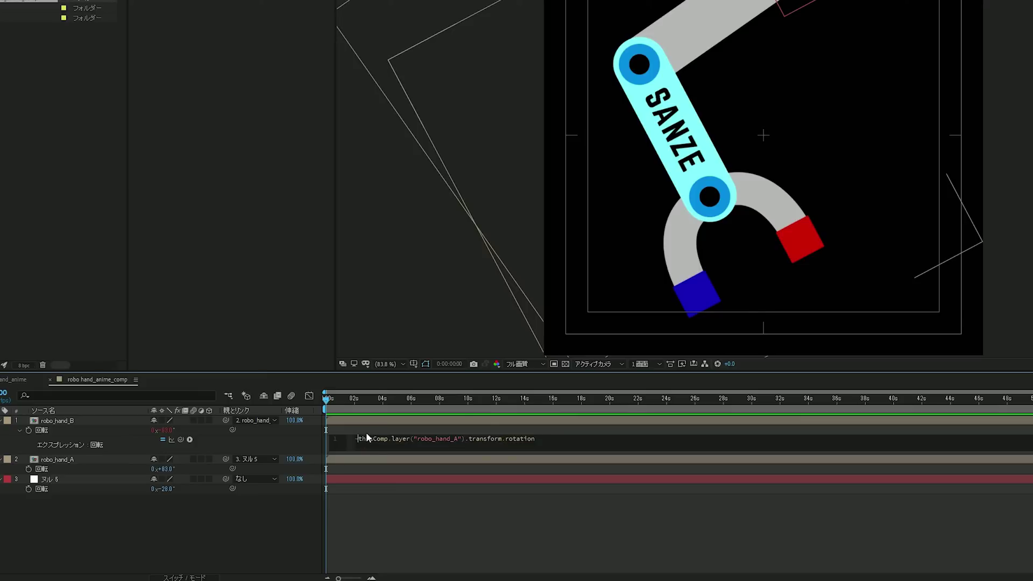
- Delete the leading minus from robo_hand_B's expression, then rotate robo_hand_A around 3 seconds to test
key("Delete")
type("*-1")
left_click_drag(517, 400, 377, 399)
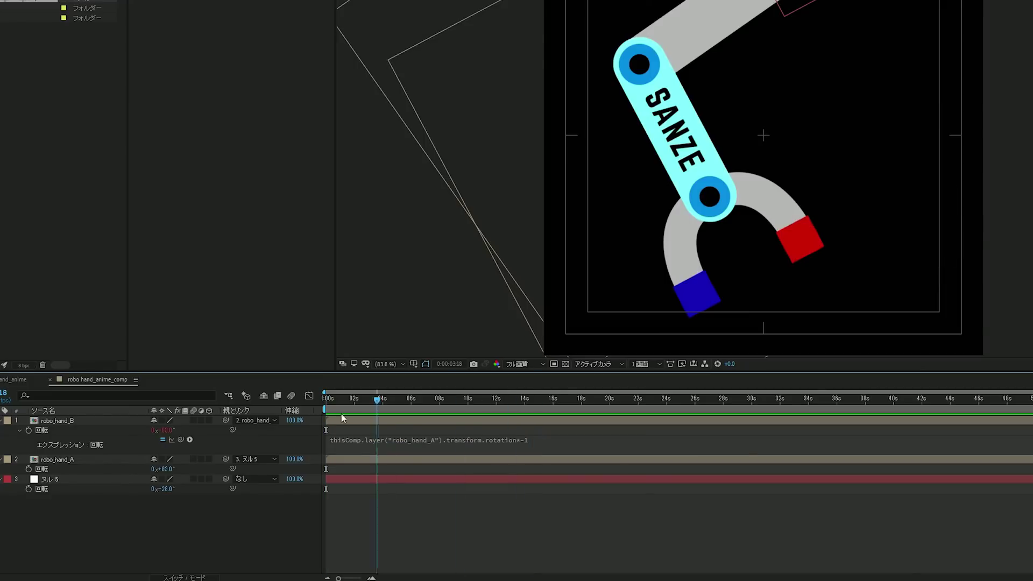
left_click_drag(162, 469, 336, 422)
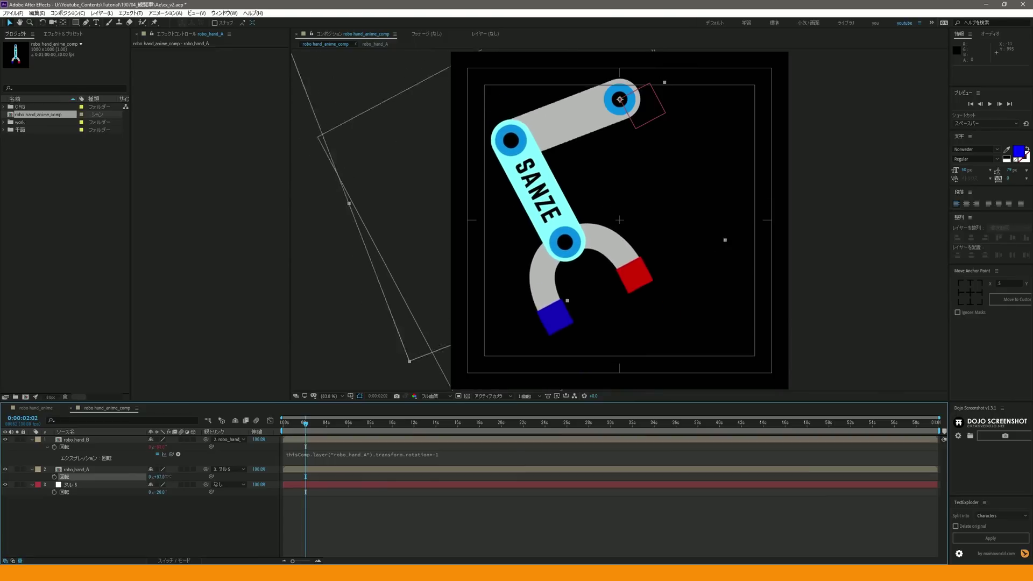